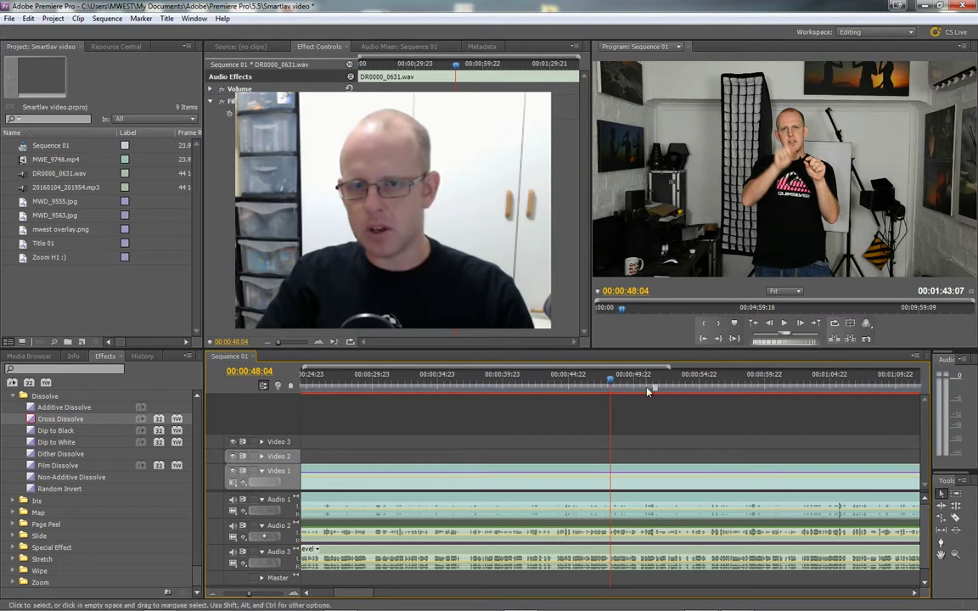
# Step: Park the playhead at 00:00:39:11 and stretch the timeline to compare the three audio waveforms
pyautogui.click(840, 379)
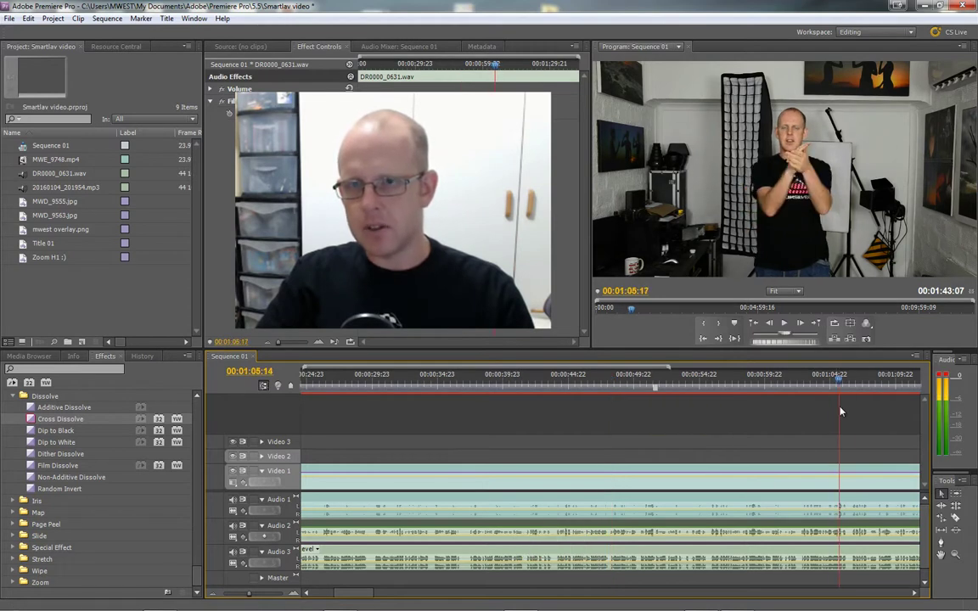
pyautogui.moveTo(841, 412); pyautogui.dragTo(496, 414)
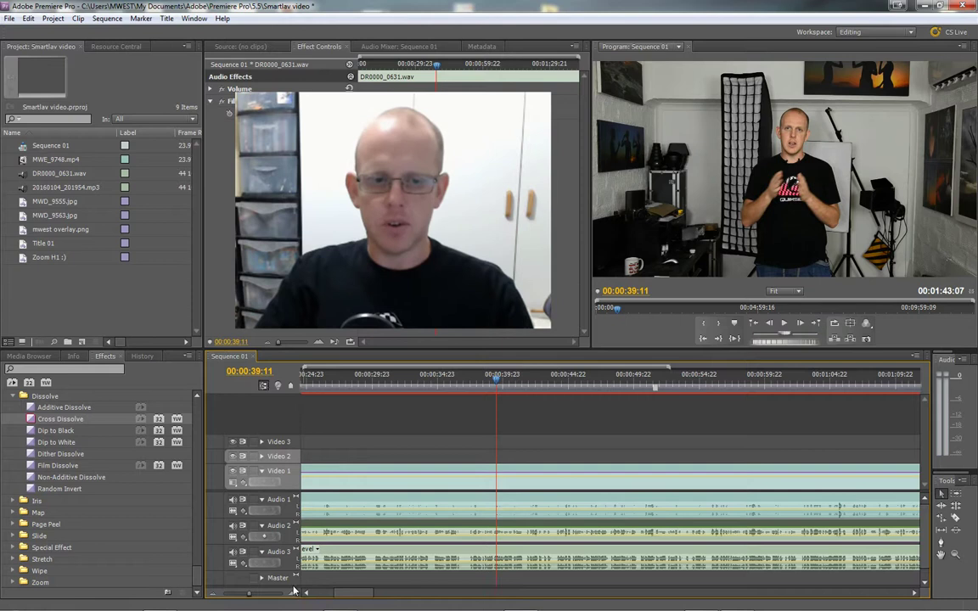
pyautogui.moveTo(217, 592); pyautogui.dragTo(306, 594)
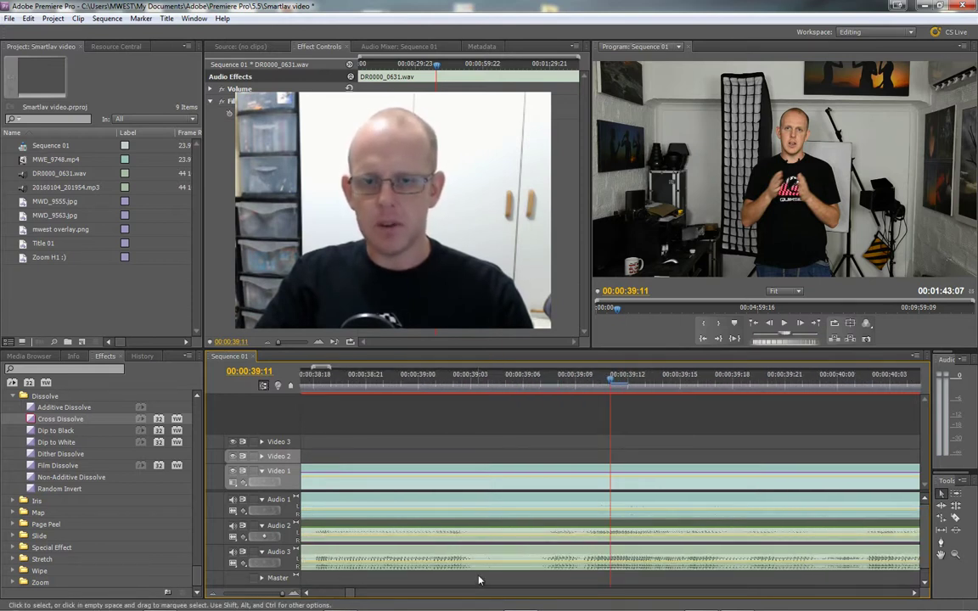
pyautogui.moveTo(214, 591); pyautogui.dragTo(363, 592)
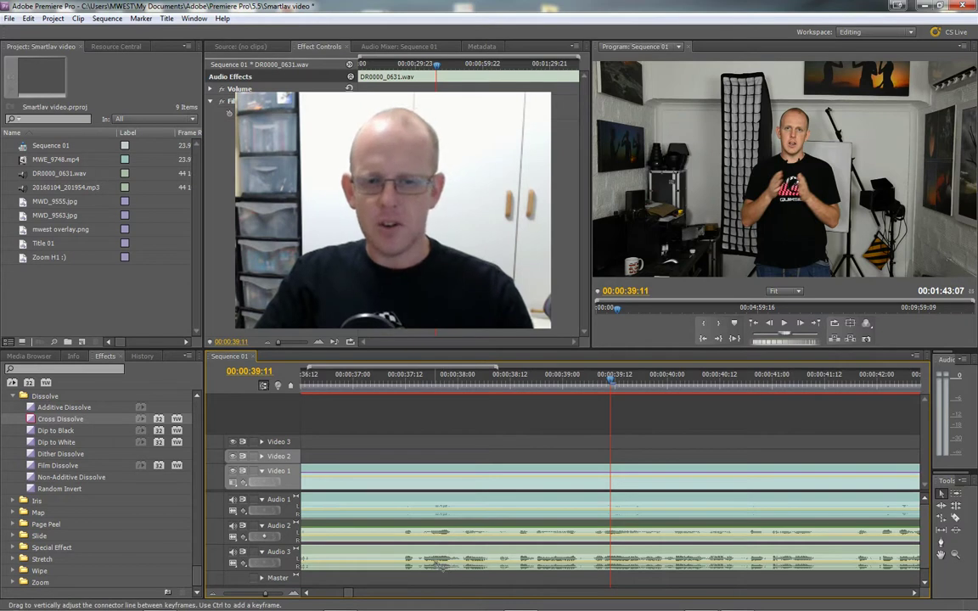
pyautogui.moveTo(438, 567)
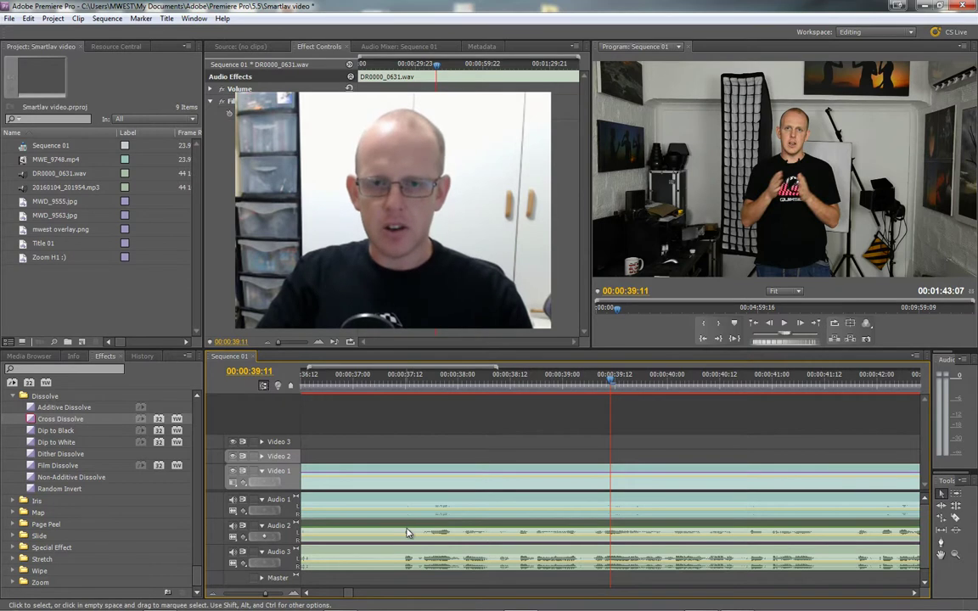
# Step: Zoom out, move the playhead to about 01:05:14, then zoom in on the waveforms
pyautogui.press('=')
pyautogui.press('=')
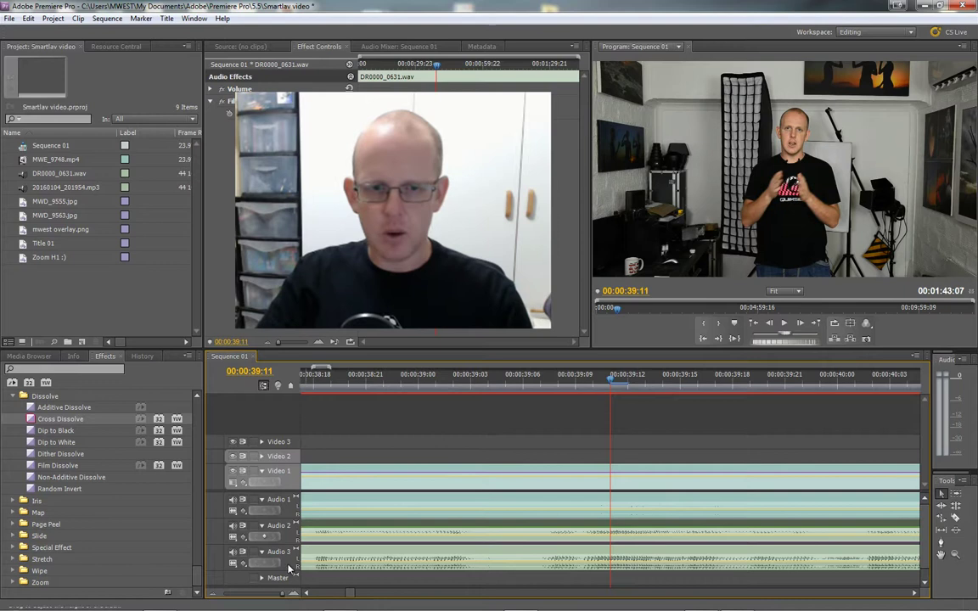
pyautogui.click(210, 592)
pyautogui.click(210, 593)
pyautogui.click(210, 592)
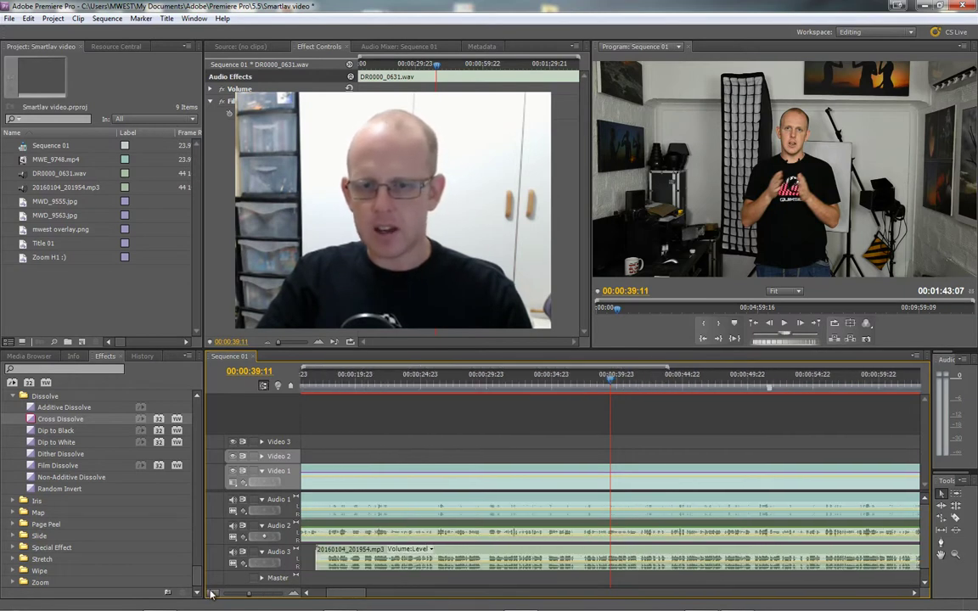
pyautogui.click(210, 593)
pyautogui.moveTo(558, 380); pyautogui.dragTo(731, 413)
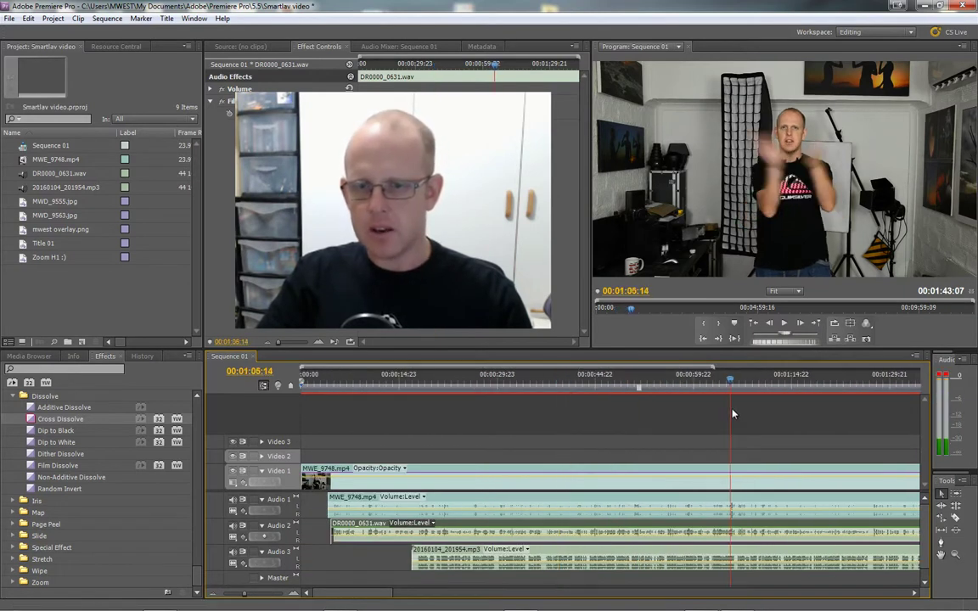
pyautogui.click(292, 592)
pyautogui.click(293, 592)
pyautogui.click(293, 592)
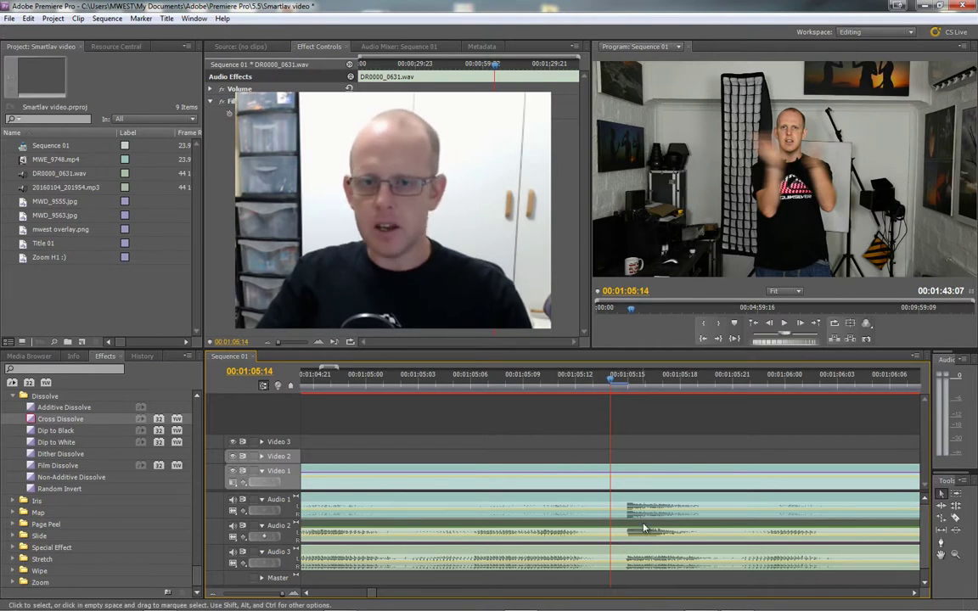
# Step: Nudge the DR0000_0631.wav clip on Audio 2 one frame earlier and play back to check sync
pyautogui.moveTo(635, 533); pyautogui.dragTo(622, 534)
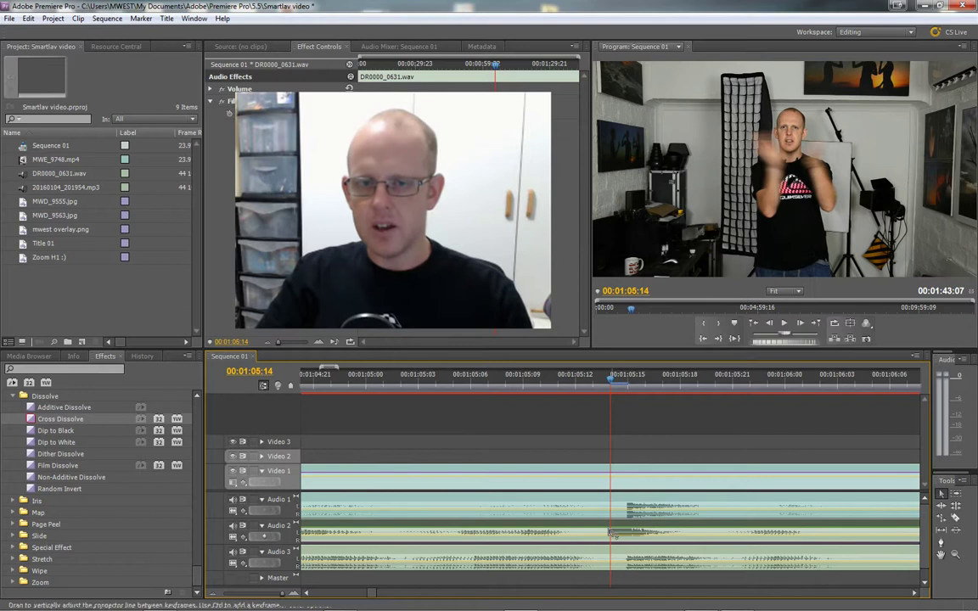
pyautogui.click(600, 387)
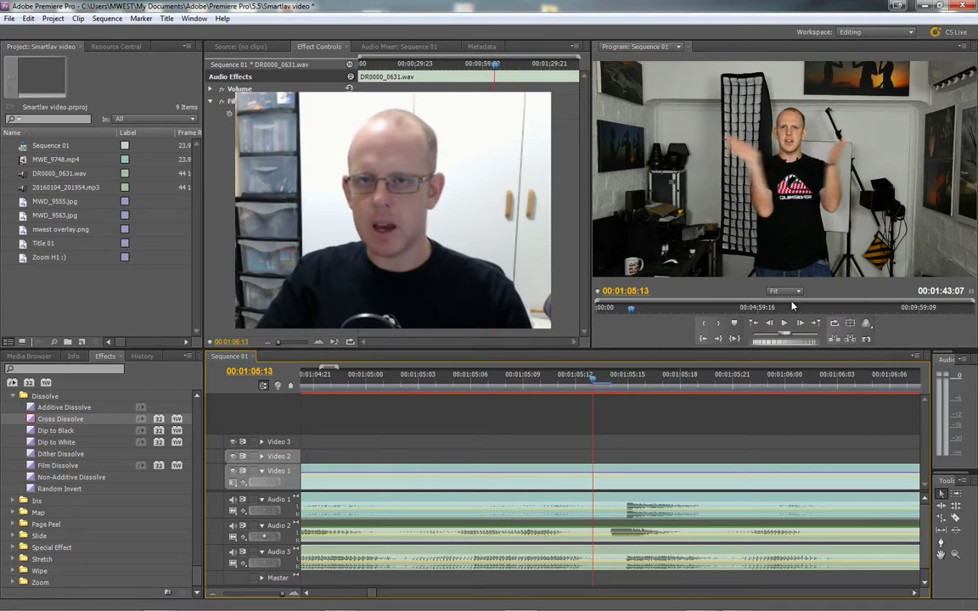
pyautogui.click(784, 323)
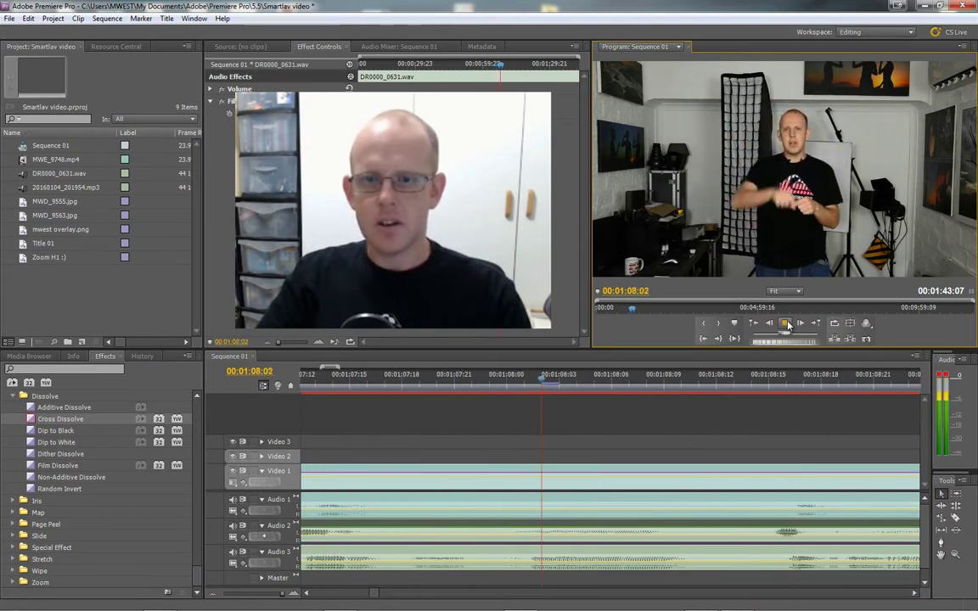
# Step: Stop playback and return the playhead to 00:01:05:16, zoomed in on the aligned spikes
pyautogui.click(786, 324)
pyautogui.click(213, 594)
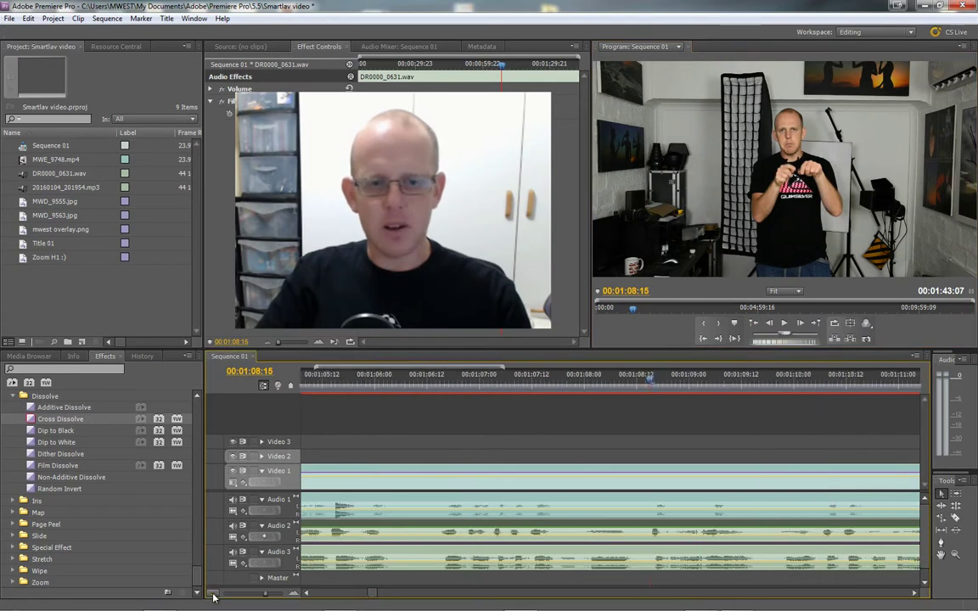
pyautogui.click(213, 594)
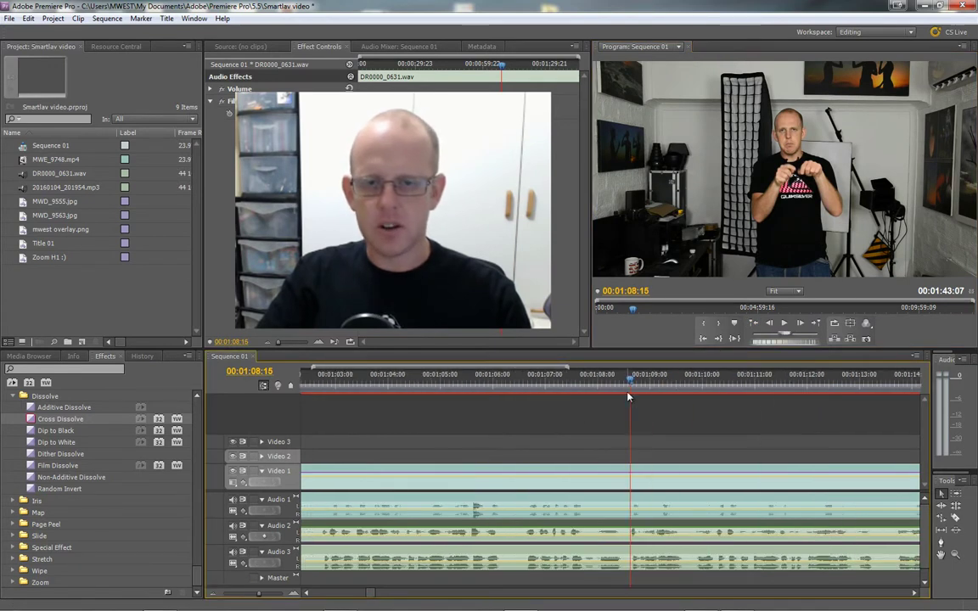
pyautogui.click(577, 386)
pyautogui.click(476, 386)
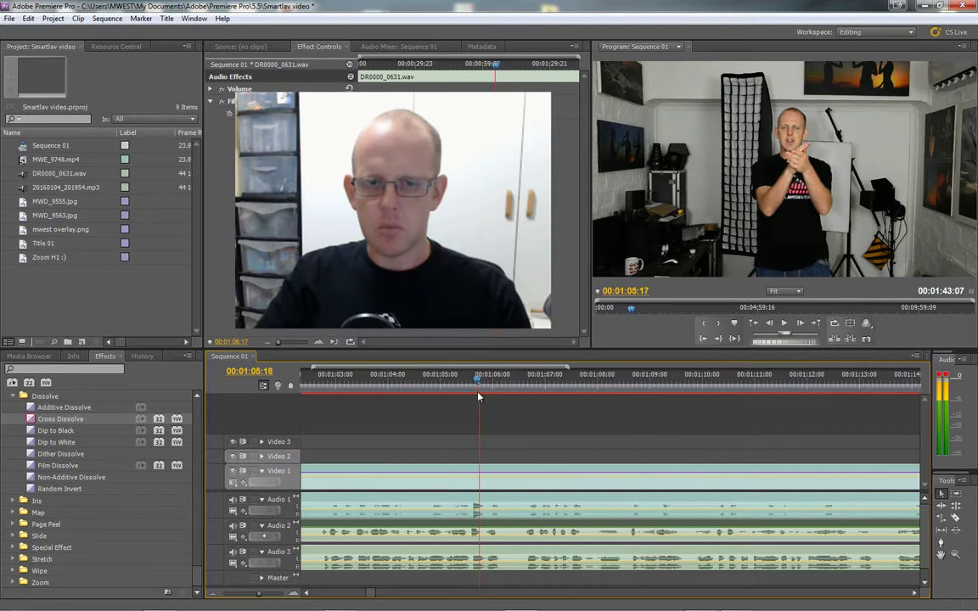
pyautogui.click(292, 594)
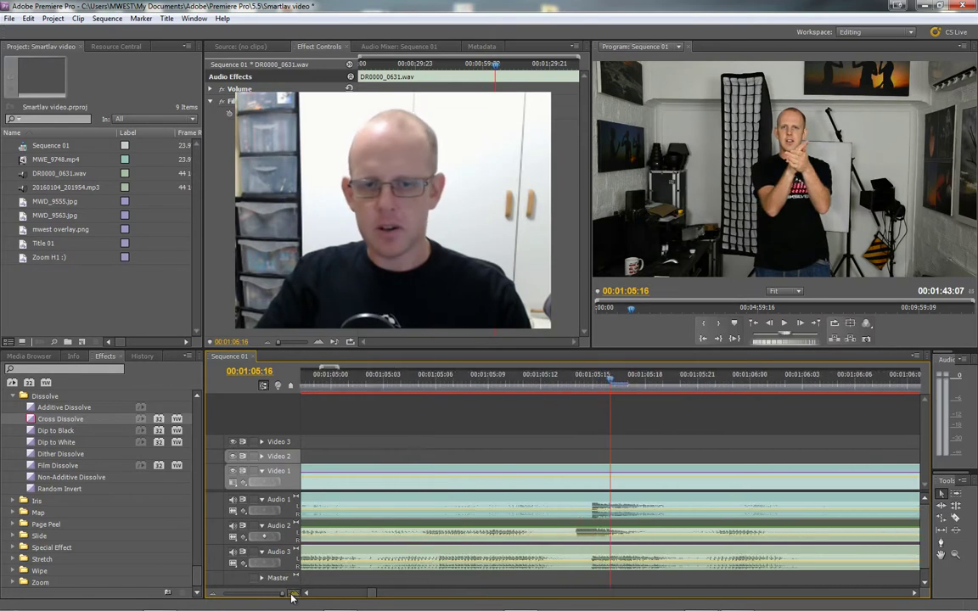
# Step: Show audio time units on the sequence and zoom to sample-level detail around 00:01:05
pyautogui.click(916, 358)
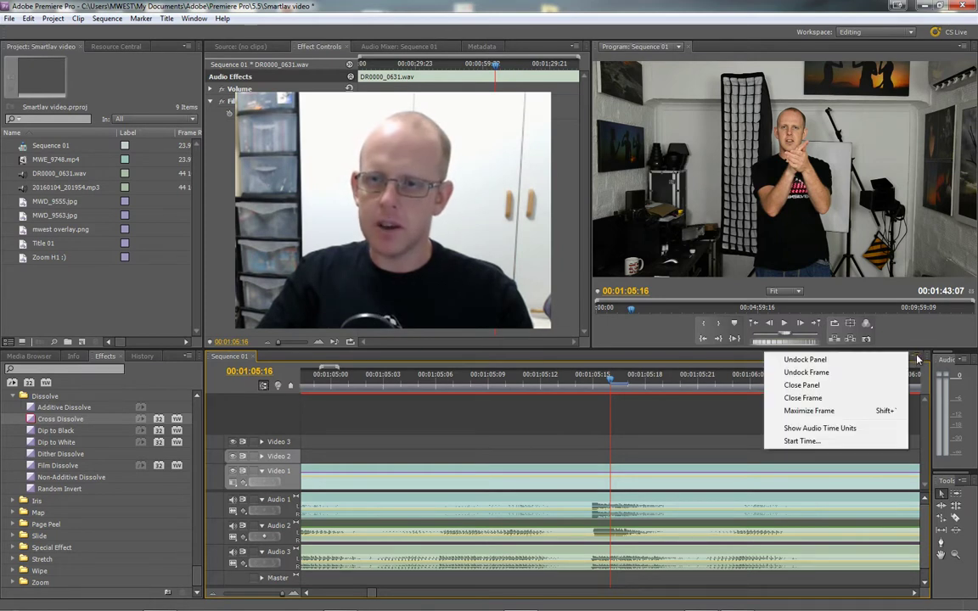
pyautogui.click(811, 431)
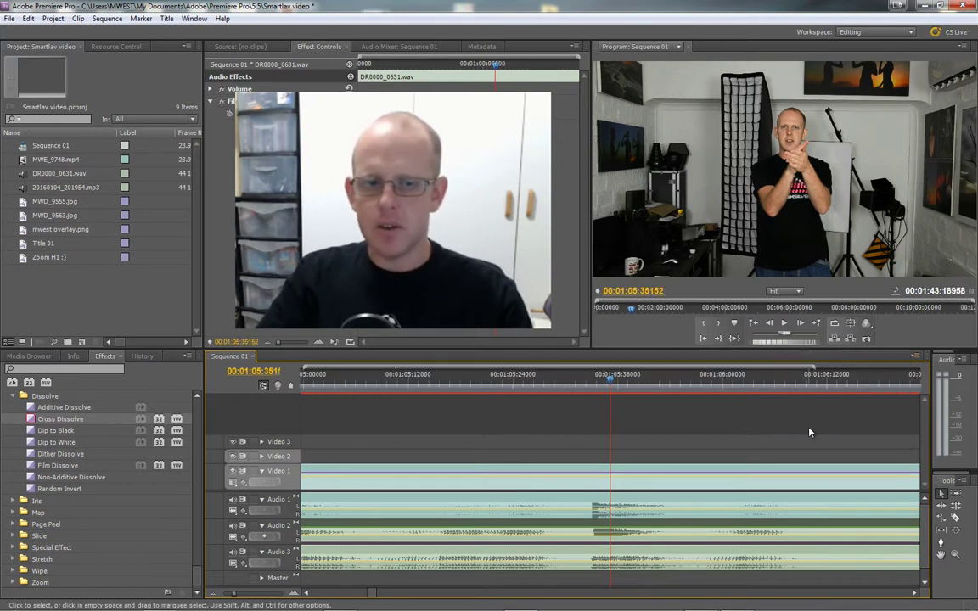
pyautogui.click(294, 593)
pyautogui.click(293, 594)
pyautogui.click(293, 594)
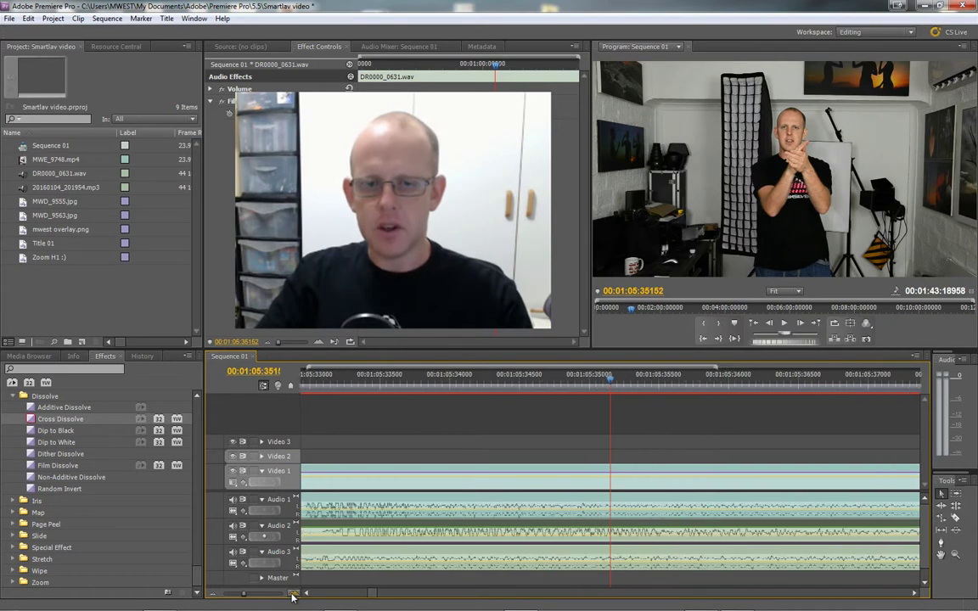
pyautogui.click(306, 593)
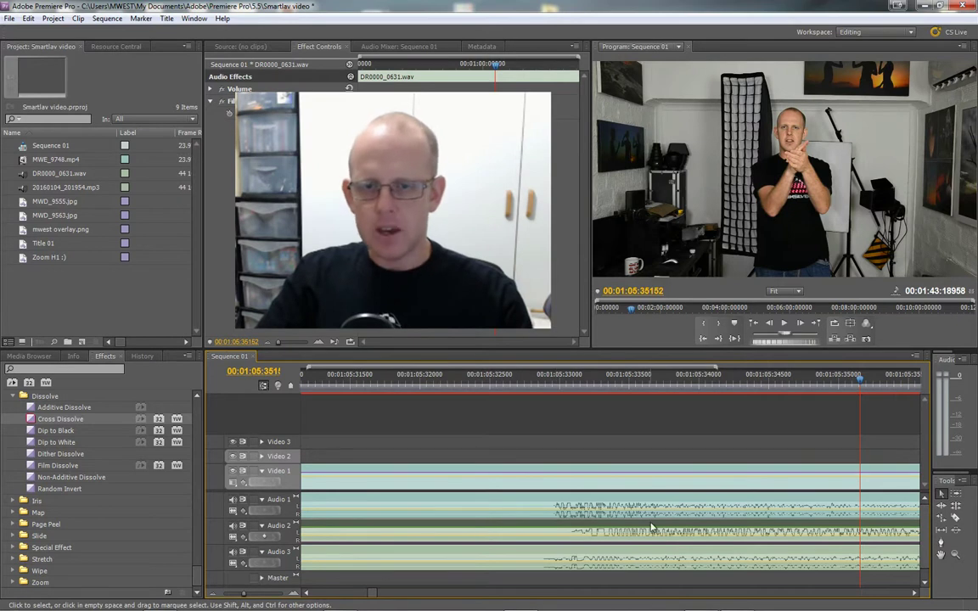
# Step: Slide the recorder clip on Audio 2 a fraction of a frame earlier, then zoom back out
pyautogui.moveTo(652, 528); pyautogui.dragTo(635, 526)
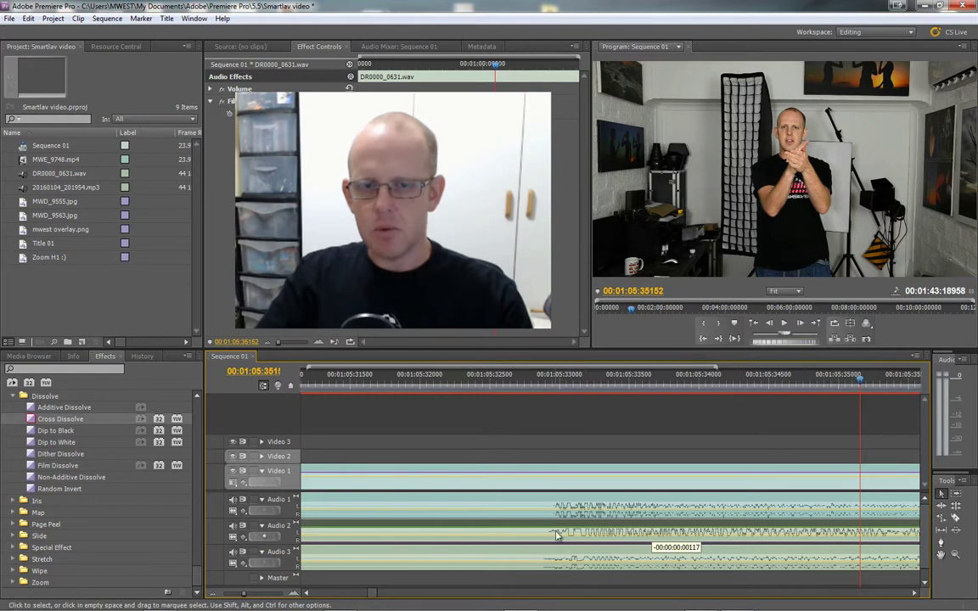
pyautogui.moveTo(557, 533); pyautogui.dragTo(549, 532)
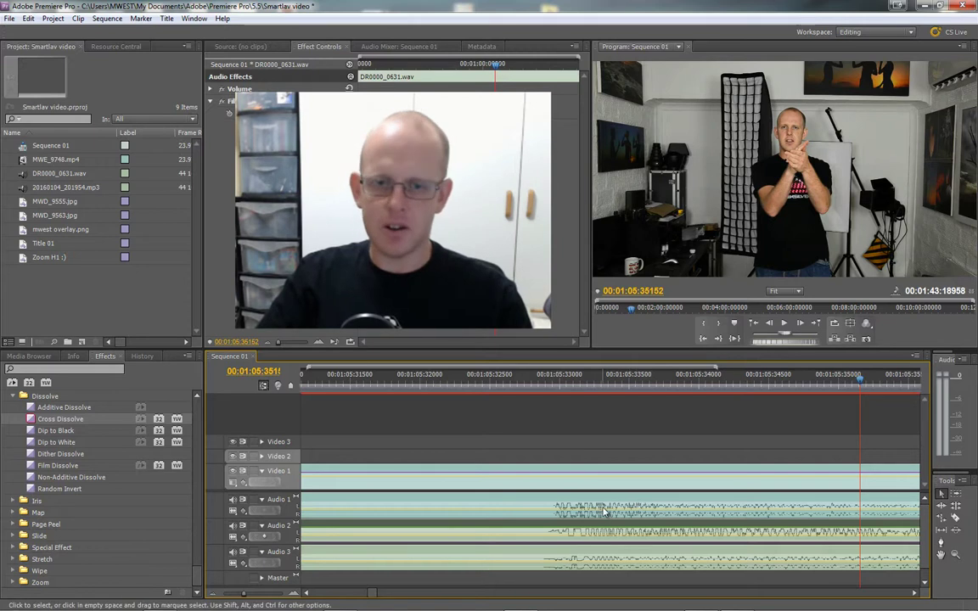
pyautogui.click(213, 593)
pyautogui.click(213, 593)
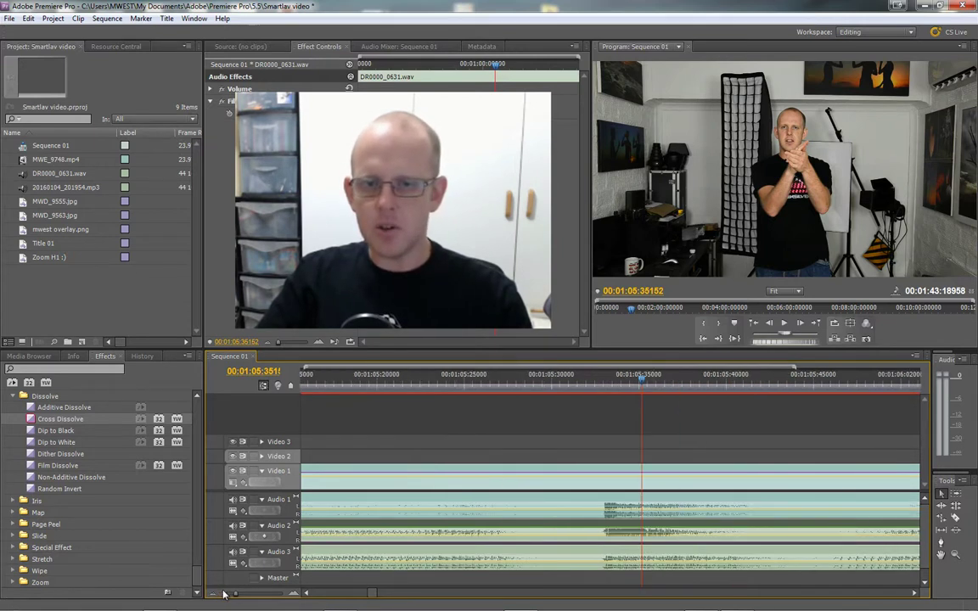
# Step: Play the sequence from just before 01:05 to check camera, recorder and Smartlav sync
pyautogui.moveTo(642, 382); pyautogui.dragTo(559, 386)
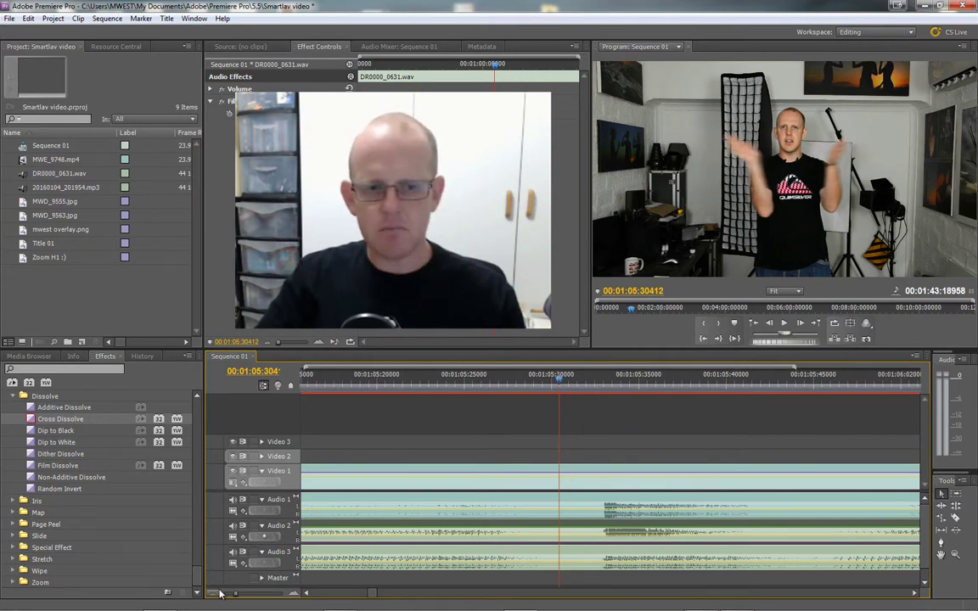
pyautogui.press('-')
pyautogui.press('-')
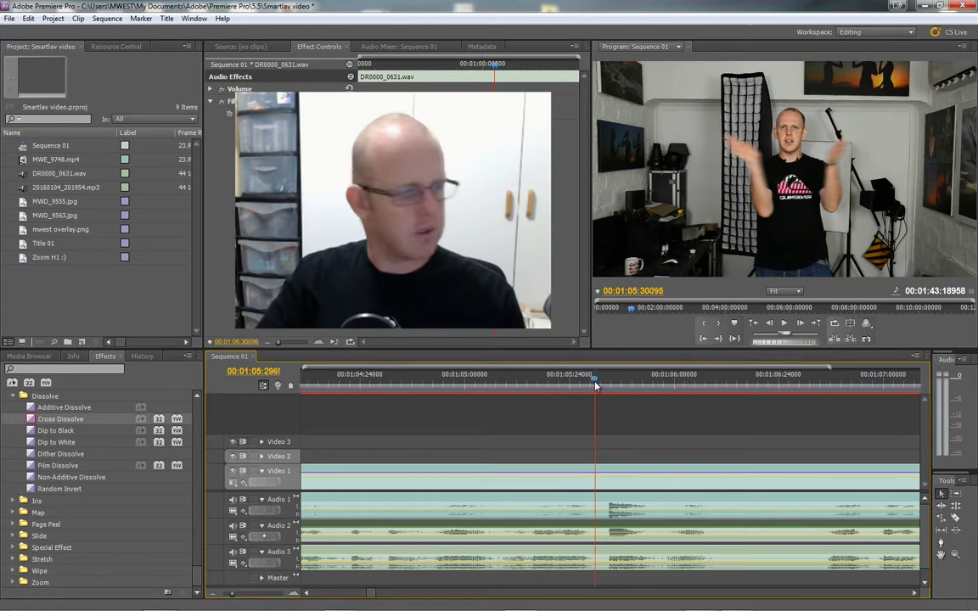
pyautogui.click(592, 382)
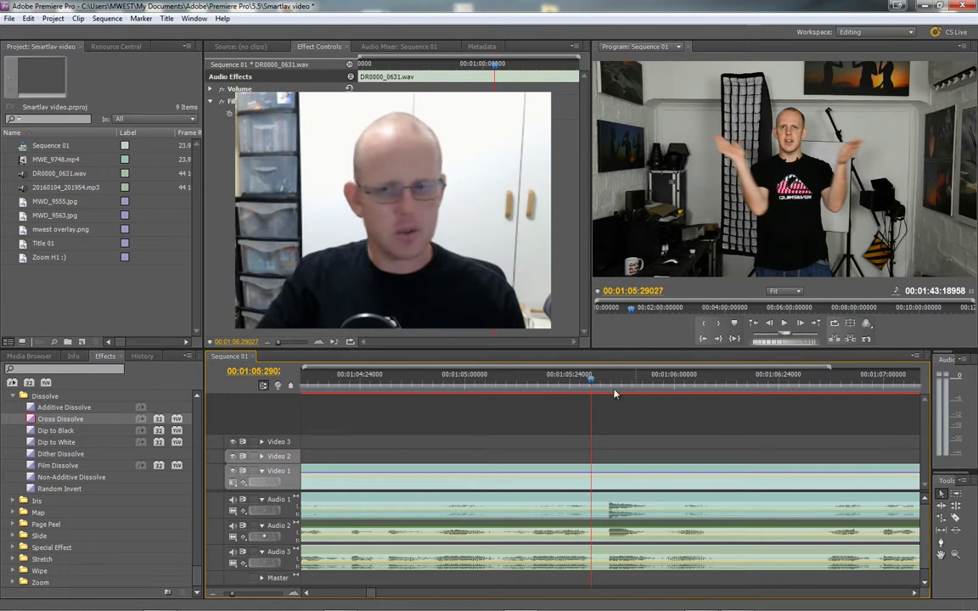
pyautogui.click(786, 323)
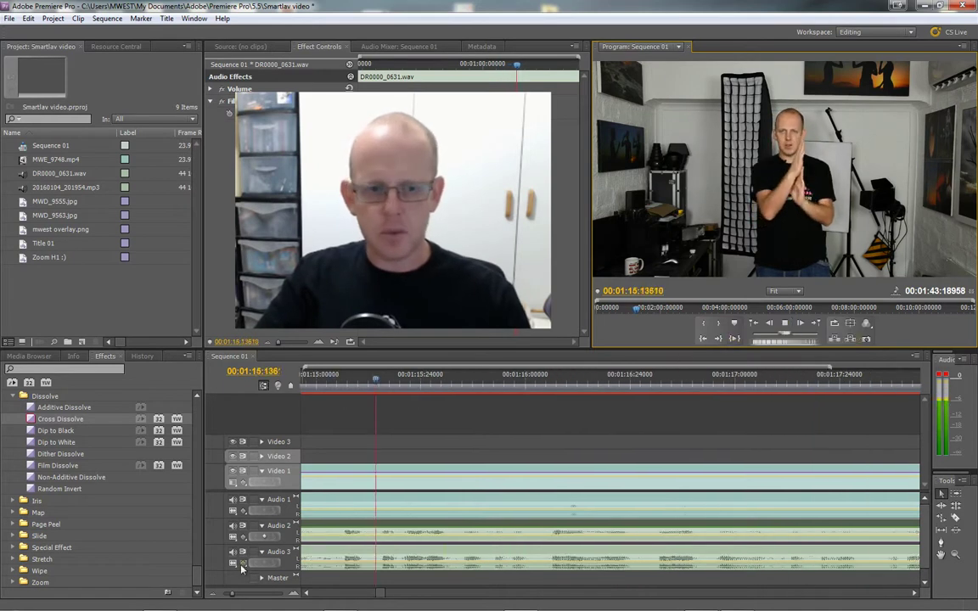
# Step: Stop playback, mute the Audio 3 track output, and resume playing past 00:01:28
pyautogui.click(213, 593)
pyautogui.click(213, 594)
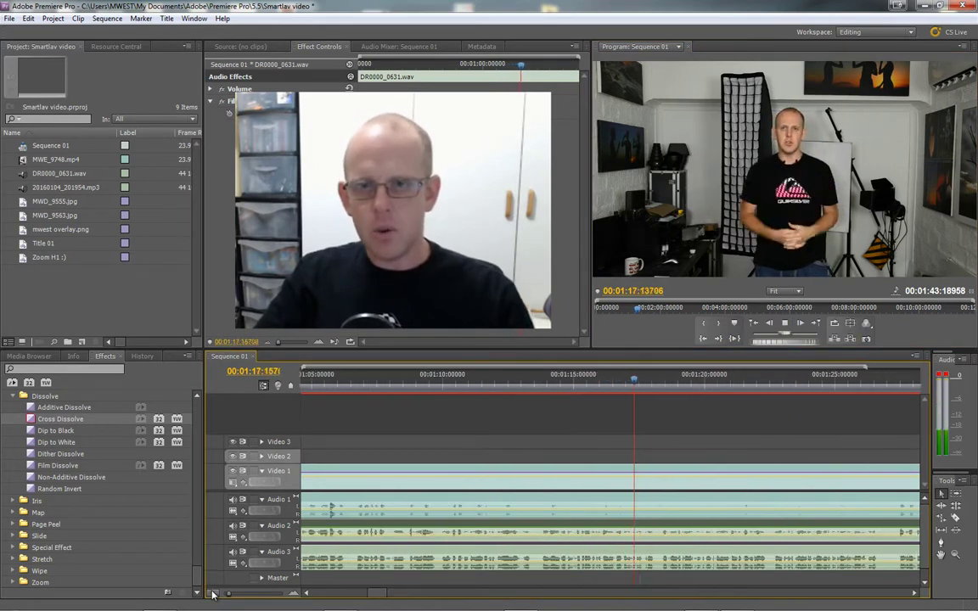
pyautogui.click(768, 242)
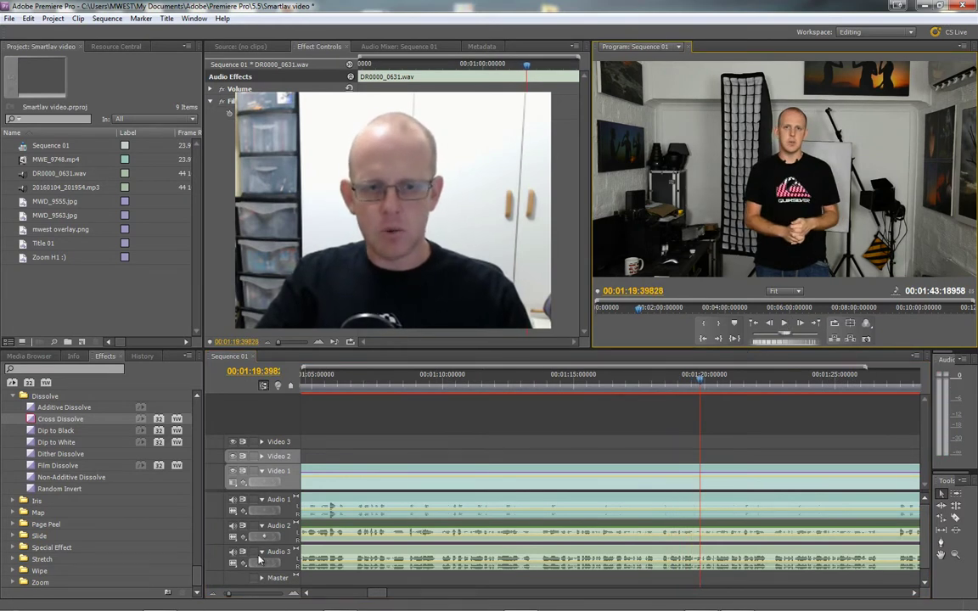
pyautogui.click(232, 553)
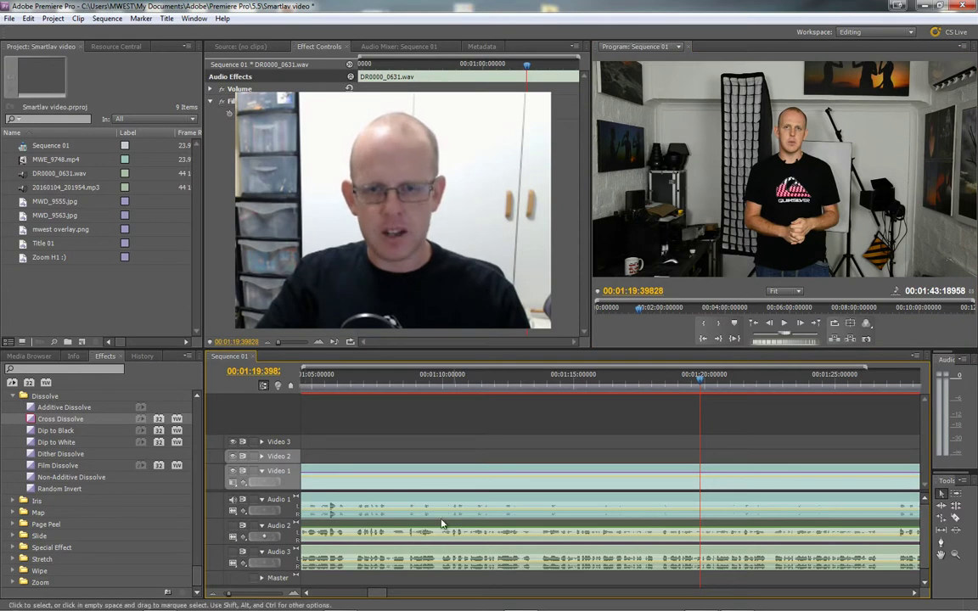
pyautogui.click(783, 323)
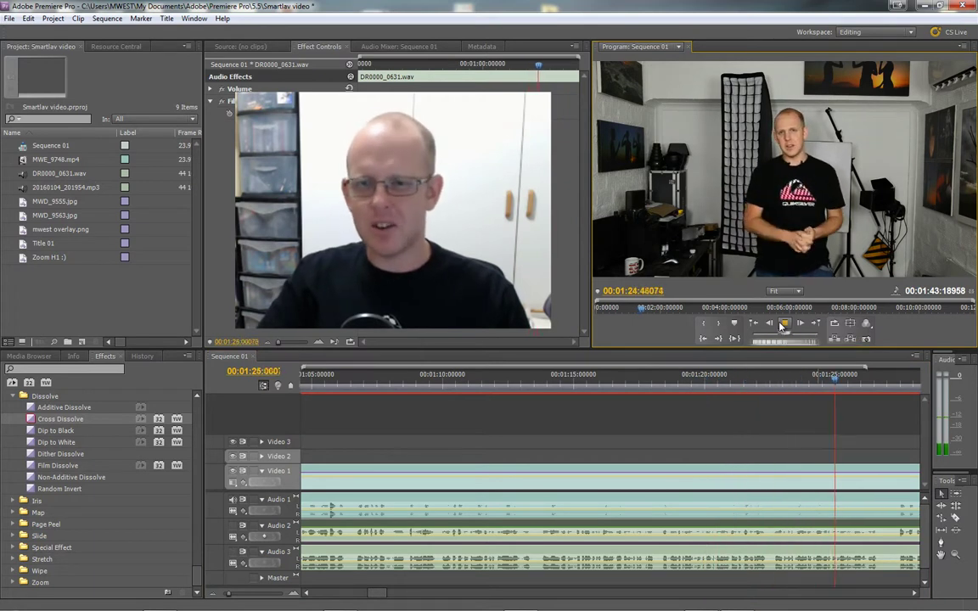
# Step: Play the passage from about 00:00:41 zoomed in and stop at 00:00:46:32
pyautogui.click(212, 594)
pyautogui.click(212, 594)
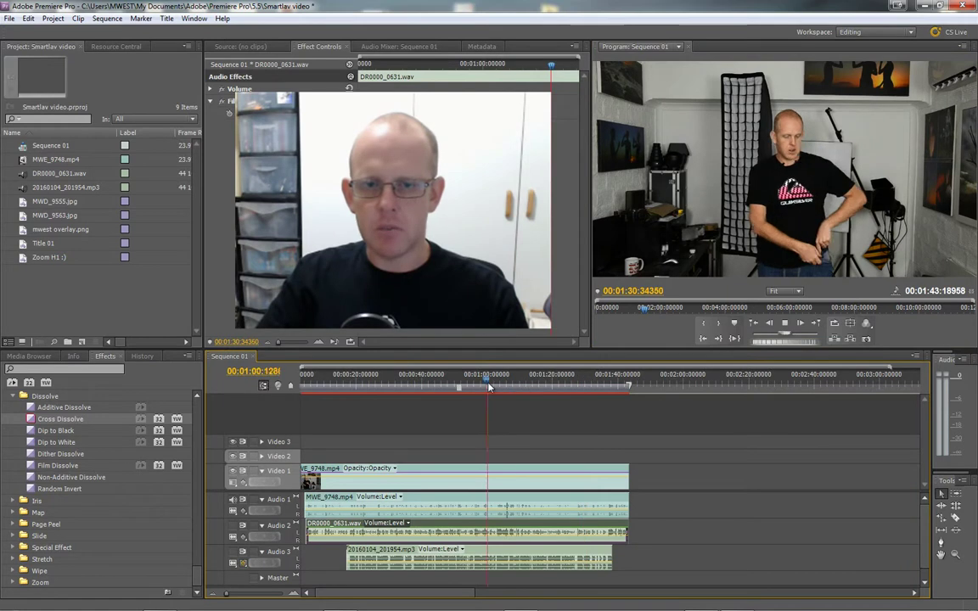
pyautogui.click(426, 387)
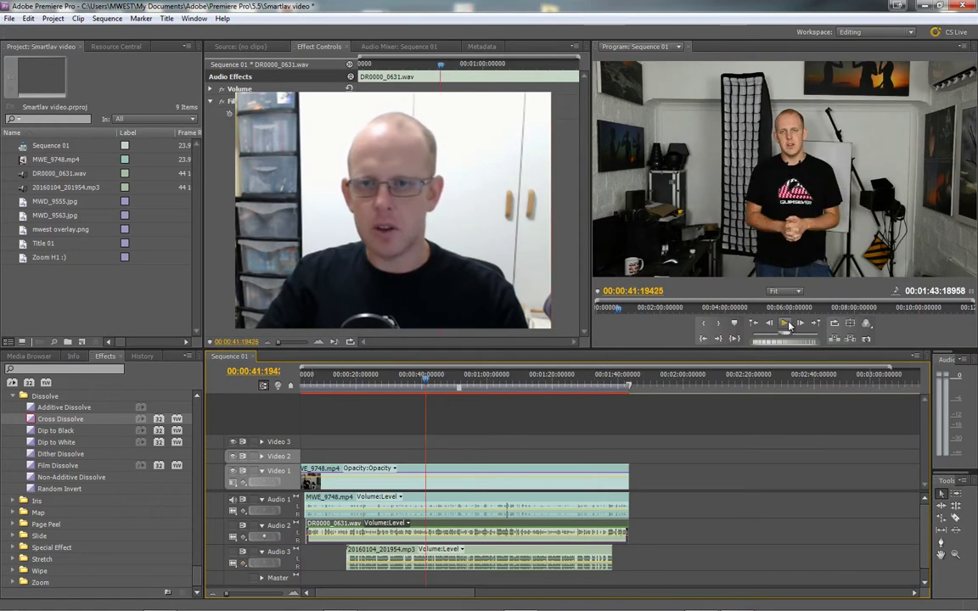
pyautogui.press('space')
pyautogui.click(298, 593)
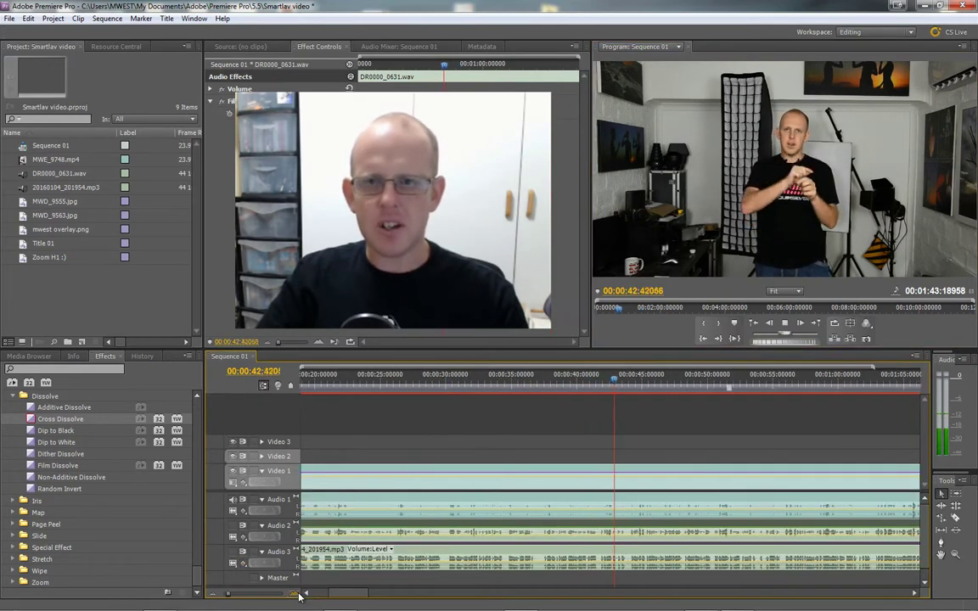
pyautogui.click(299, 595)
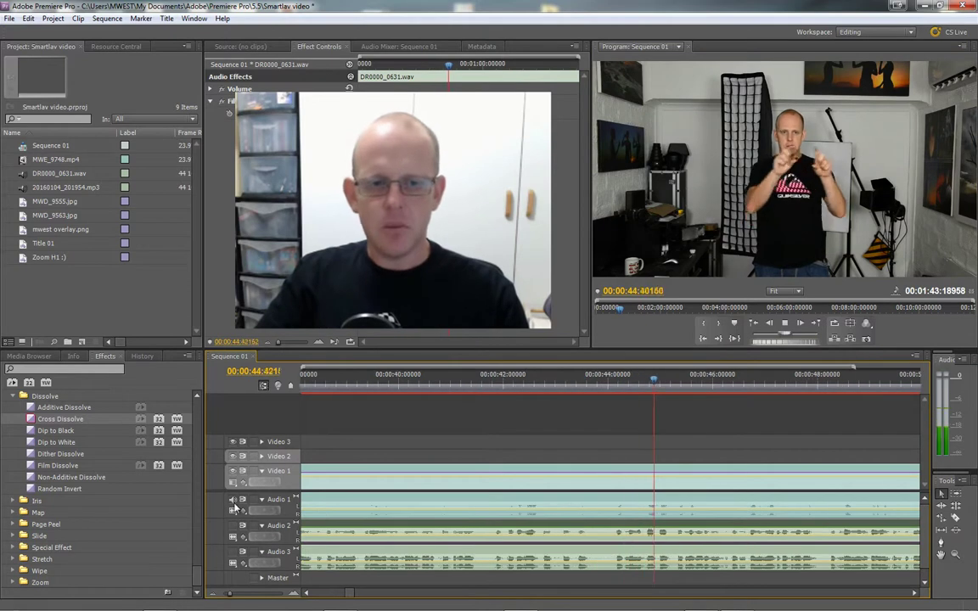
pyautogui.press('space')
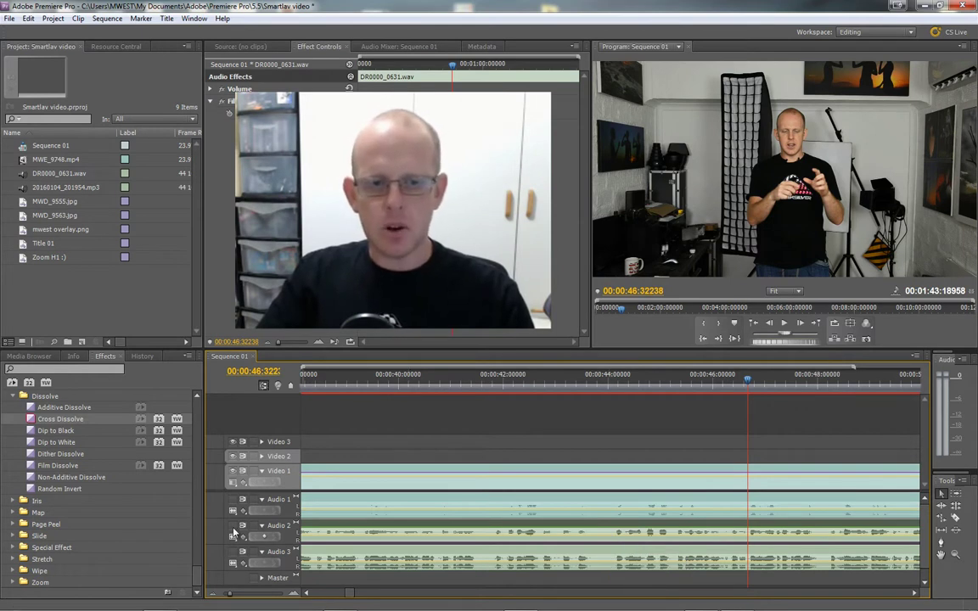
# Step: Listen through the recorder track in two playback passes, stopping at 00:01:13:09
pyautogui.click(785, 325)
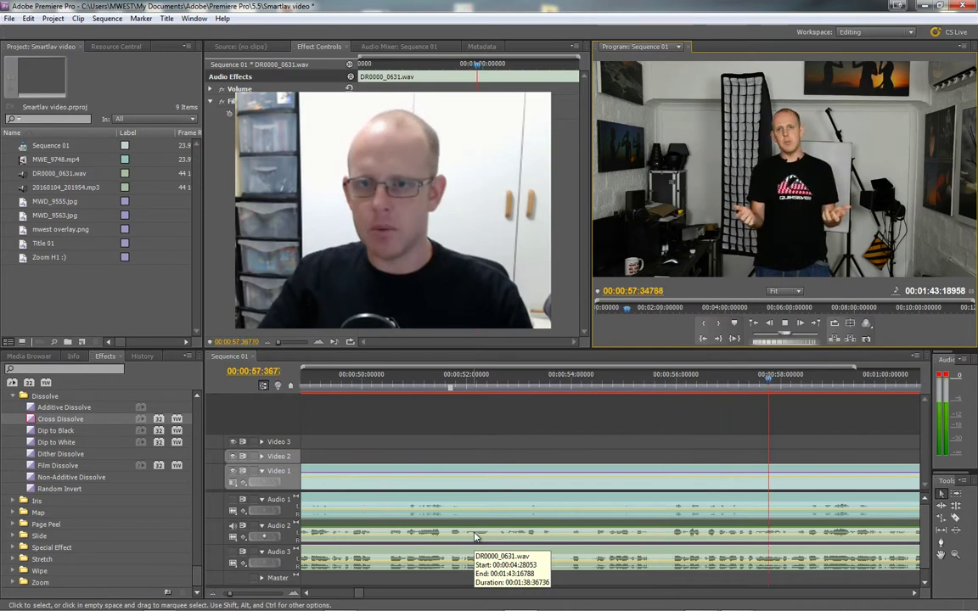
pyautogui.press('space')
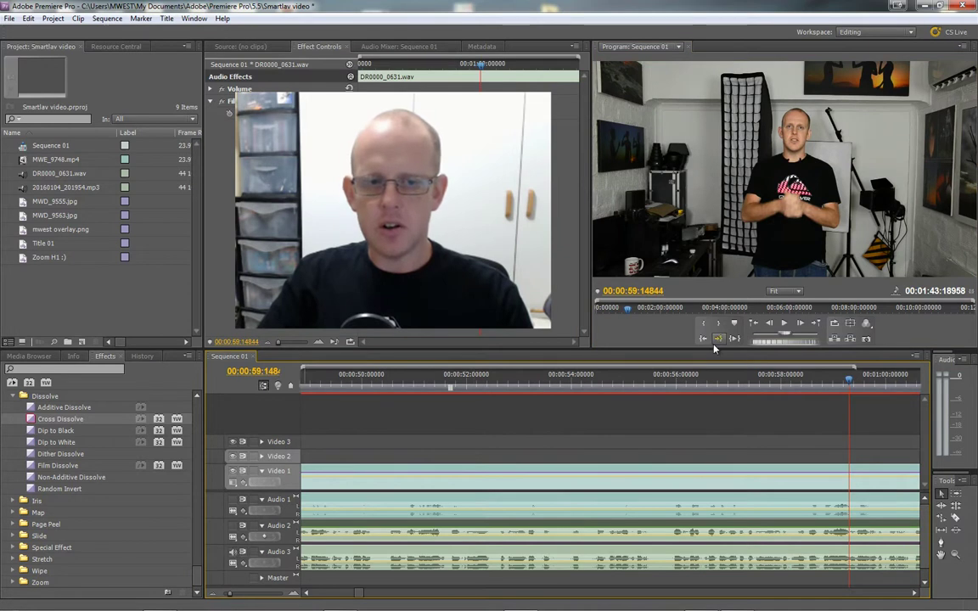
pyautogui.click(785, 328)
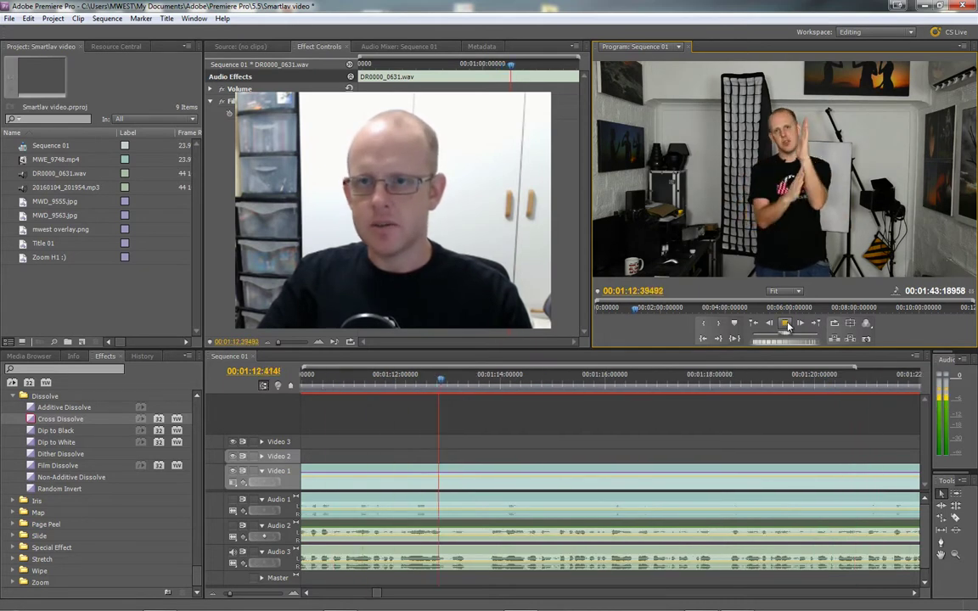
pyautogui.click(788, 325)
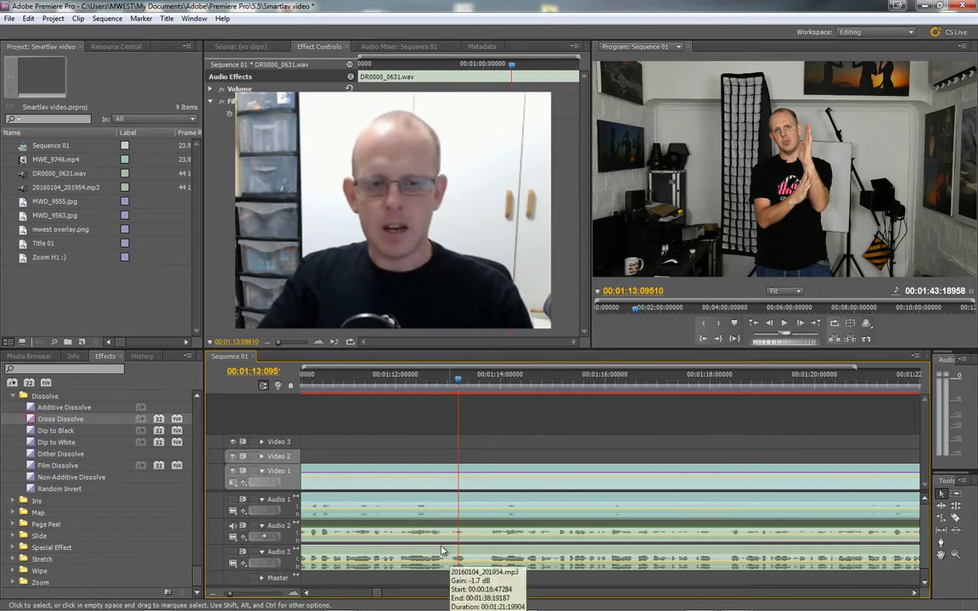
# Step: Collapse and re-expand Audio 2 and Audio 3, then zoom out to show the whole aligned clips
pyautogui.click(262, 526)
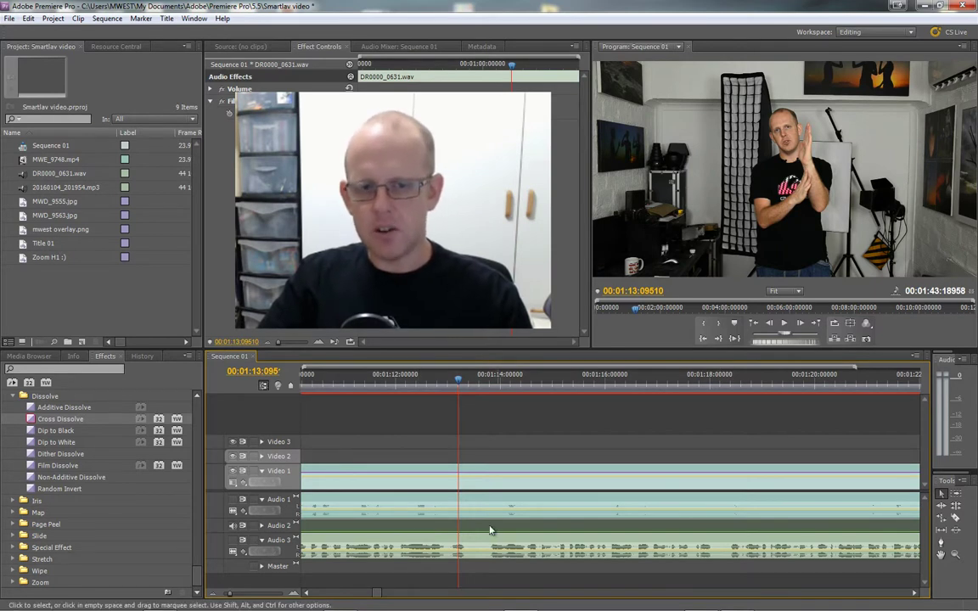
pyautogui.click(261, 540)
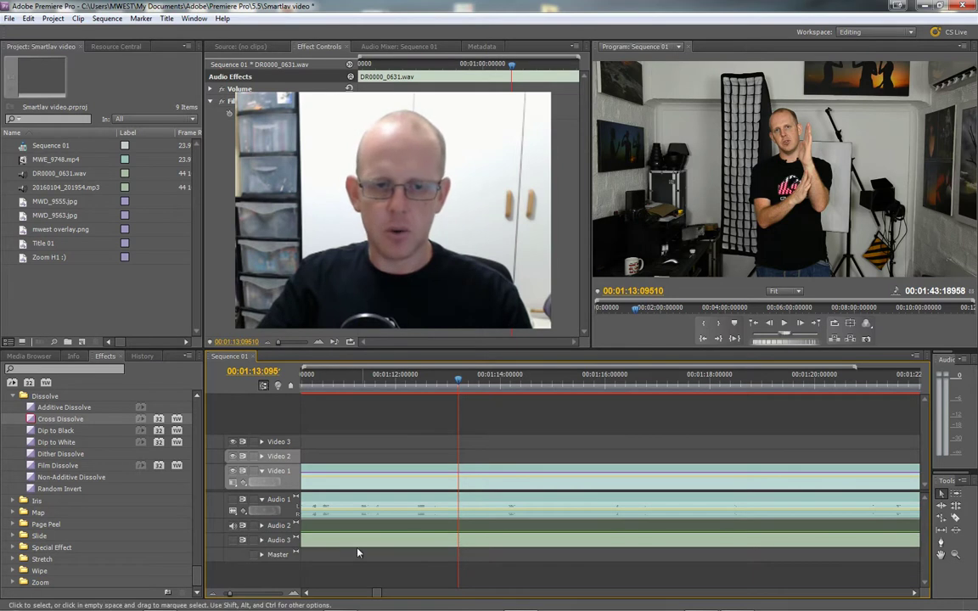
pyautogui.click(262, 526)
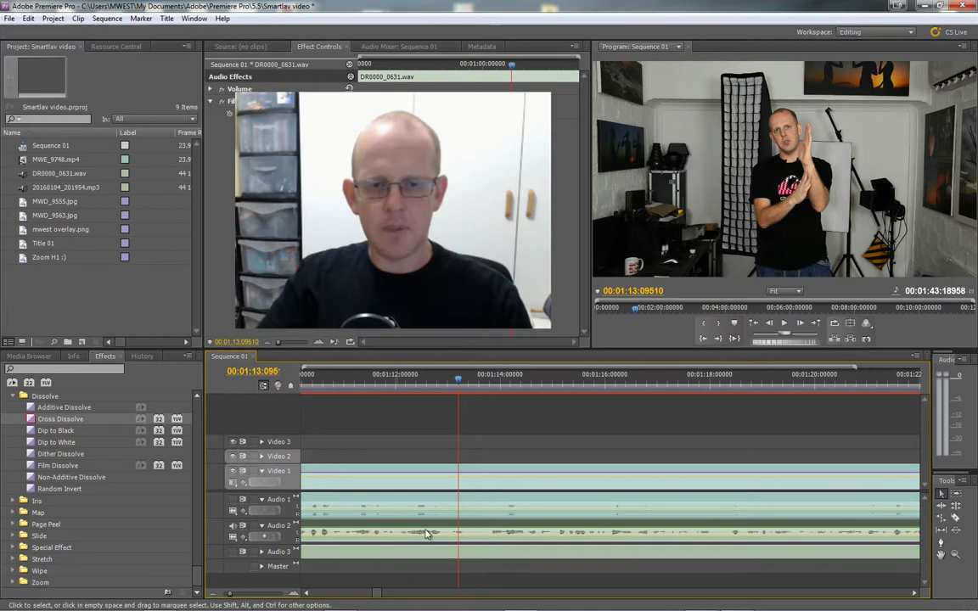
pyautogui.click(262, 552)
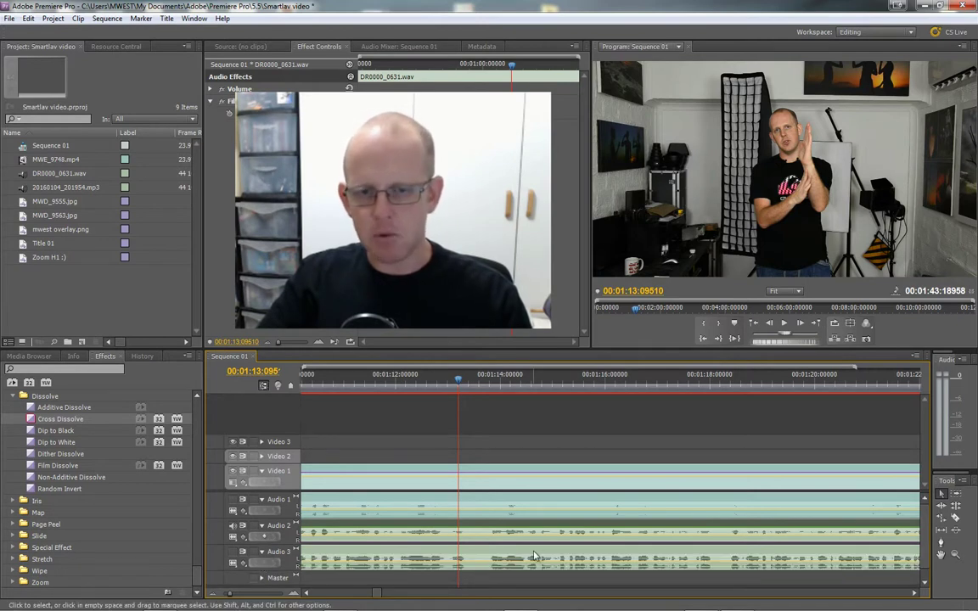
pyautogui.click(214, 595)
pyautogui.click(214, 594)
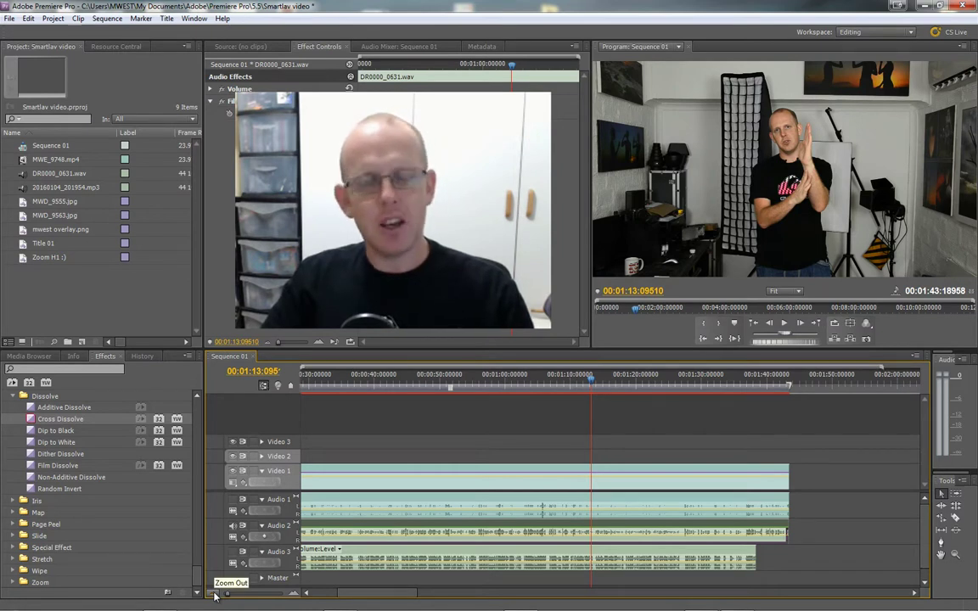
pyautogui.click(915, 356)
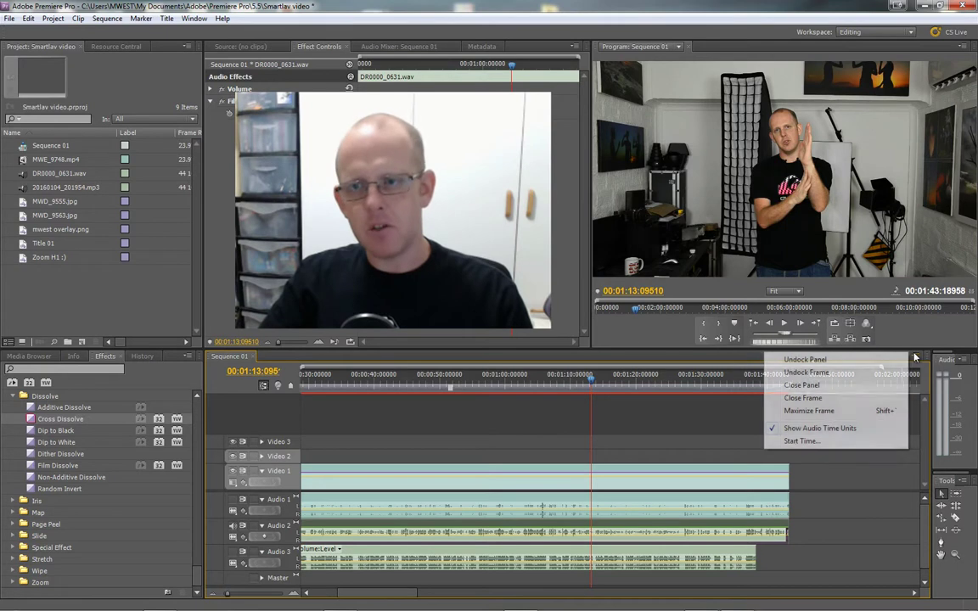
pyautogui.press('Escape')
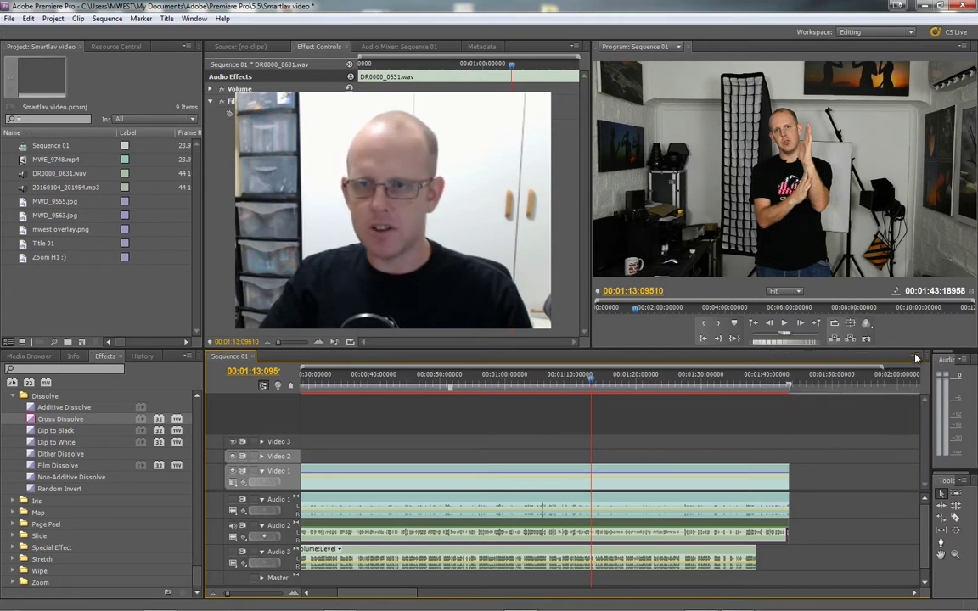